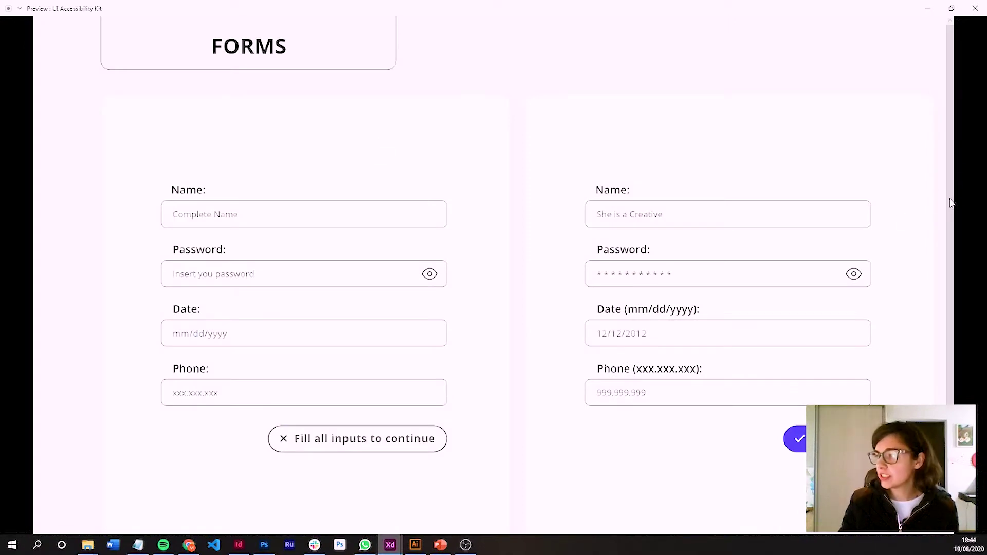
scroll(948, 244, "down", 3)
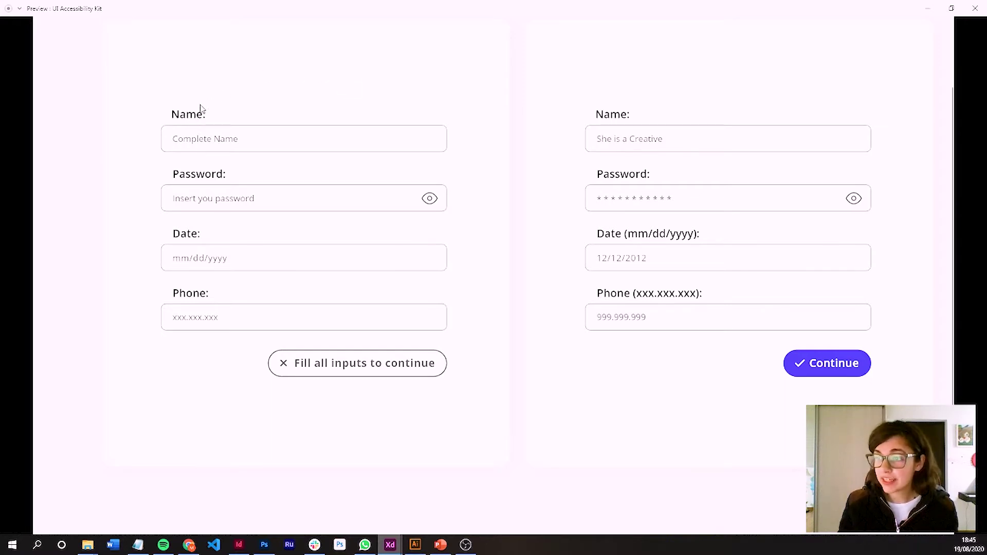
left_click(184, 120)
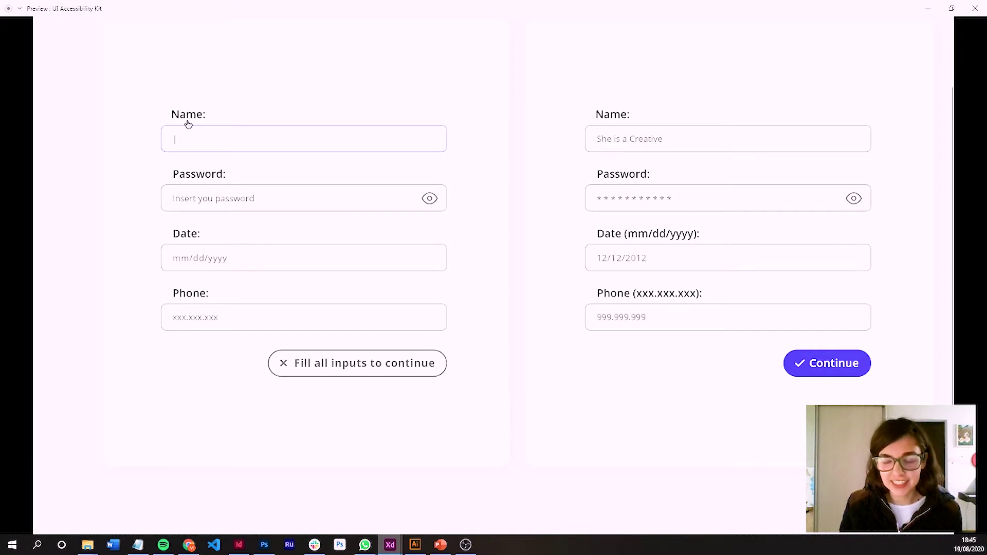
left_click(187, 120)
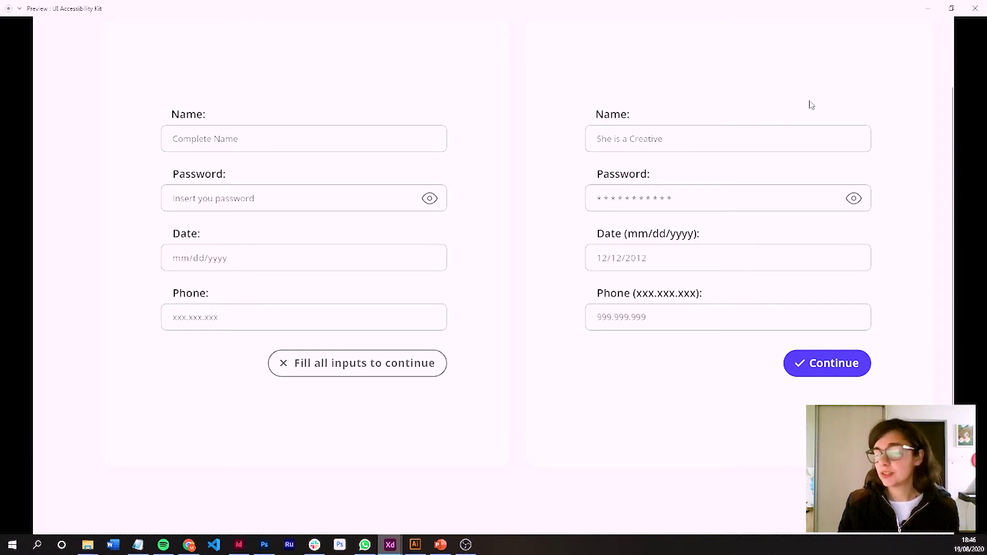
- Back in design, enter 'Nome' in the underlined form's top field and save
left_click(928, 8)
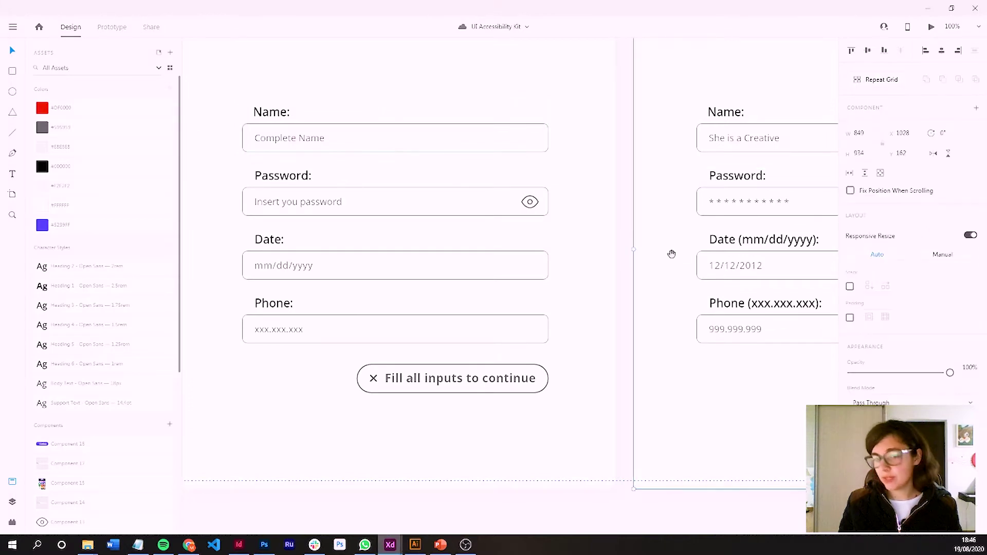
scroll(309, 231, "up", 2)
scroll(309, 231, "right", 3)
scroll(507, 214, "right", 5)
scroll(507, 214, "right", 3)
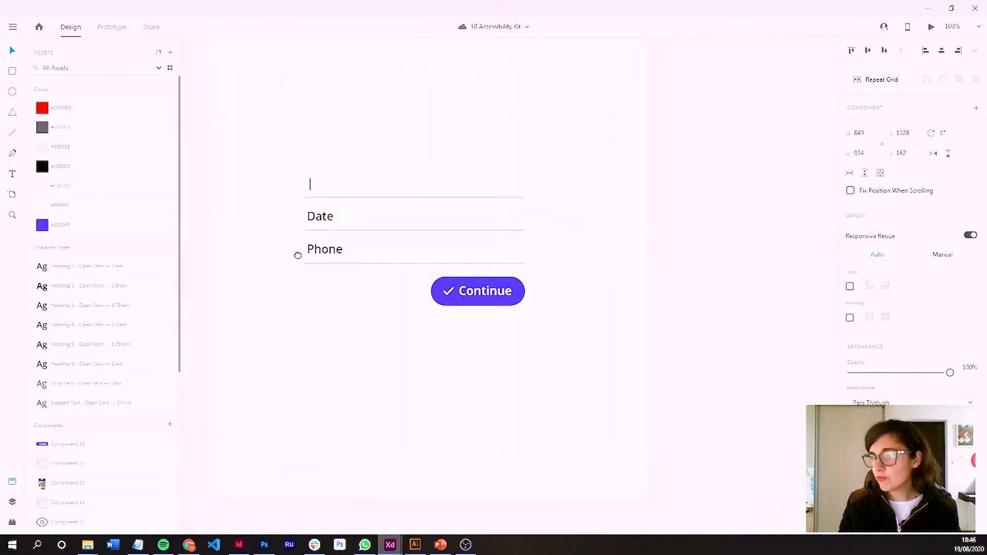
left_click(313, 200)
double_click(313, 200)
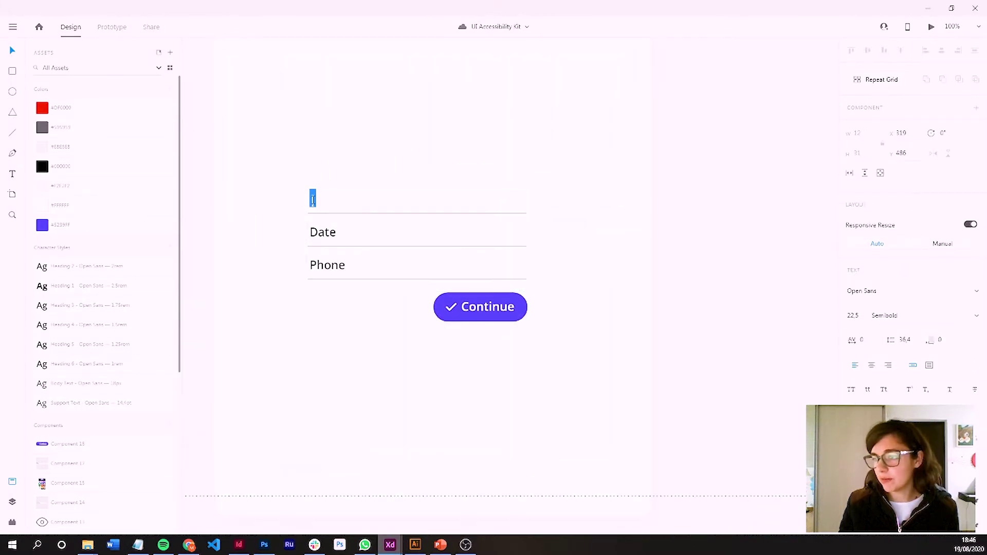
type("Nome")
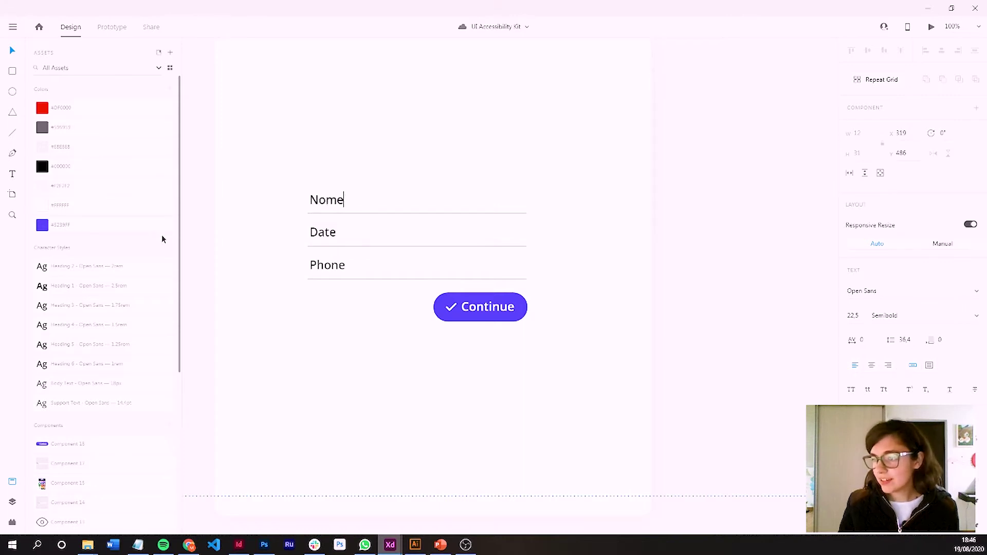
key("Escape")
left_click(280, 169)
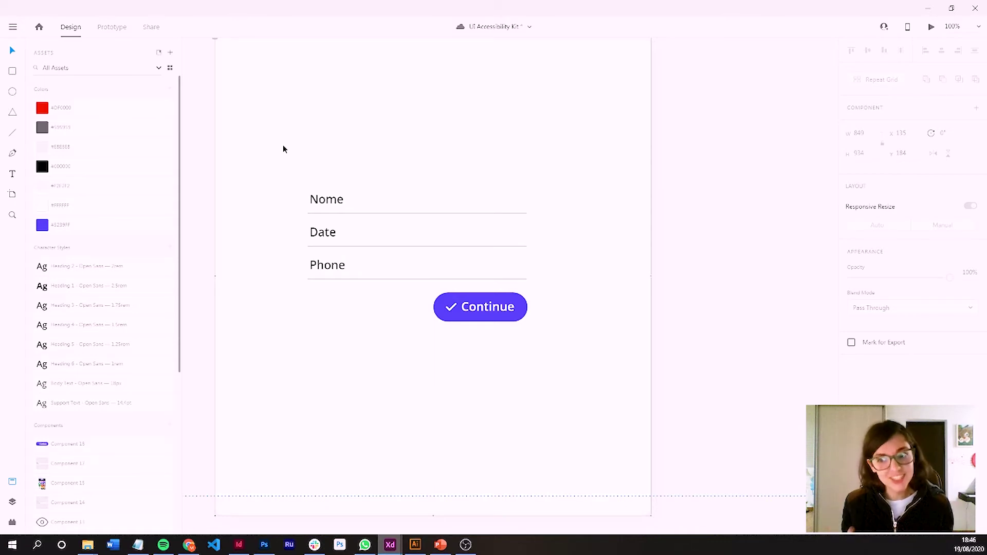
key("ctrl+s")
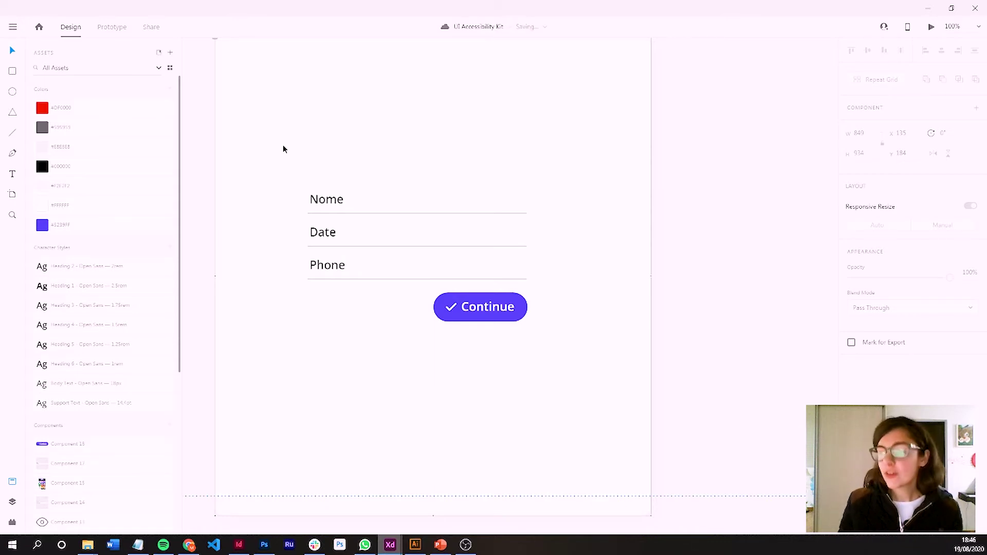
- Delete the 'Nome' text from the top field and save again
left_click(335, 199)
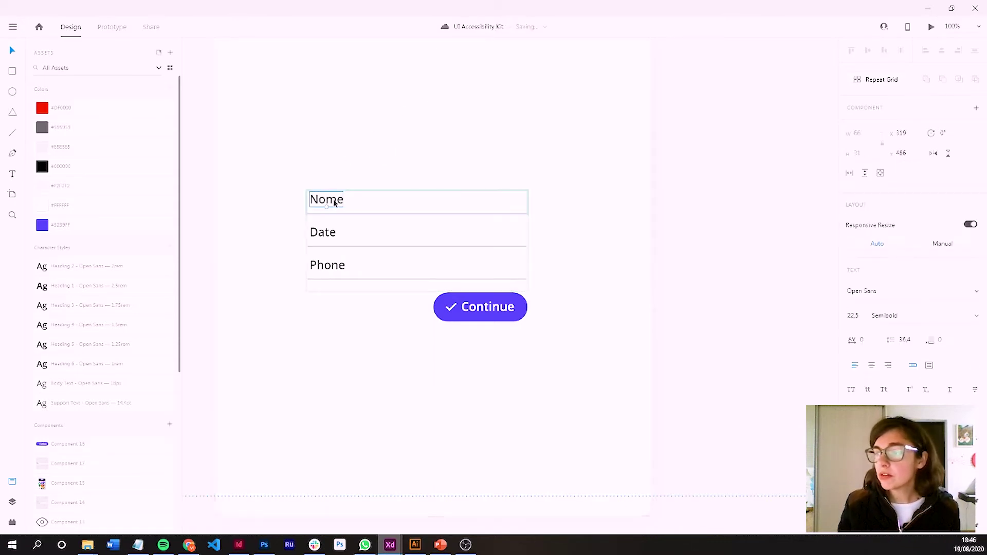
double_click(337, 199)
key("BackSpace")
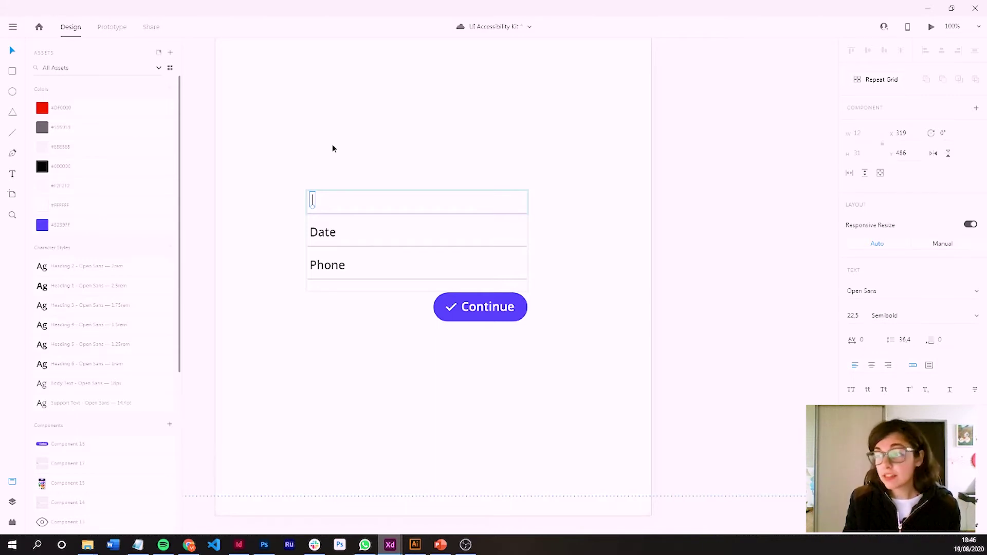
key("ctrl+s")
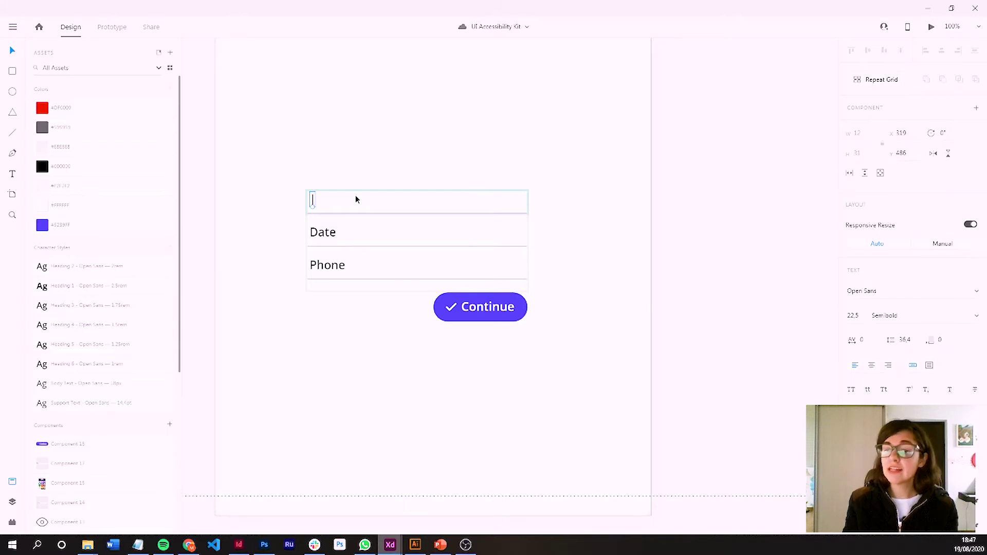
- Select the empty-form artboard and launch its prototype preview
left_click(348, 329)
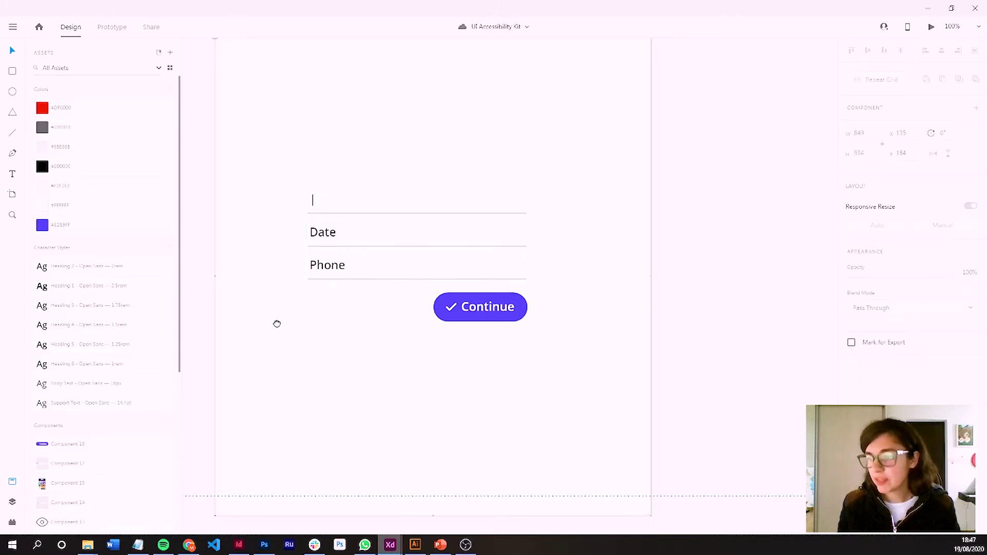
left_click_drag(275, 324, 534, 293)
scroll(534, 293, "left", 5)
scroll(494, 271, "left", 5)
scroll(529, 271, "left", 1)
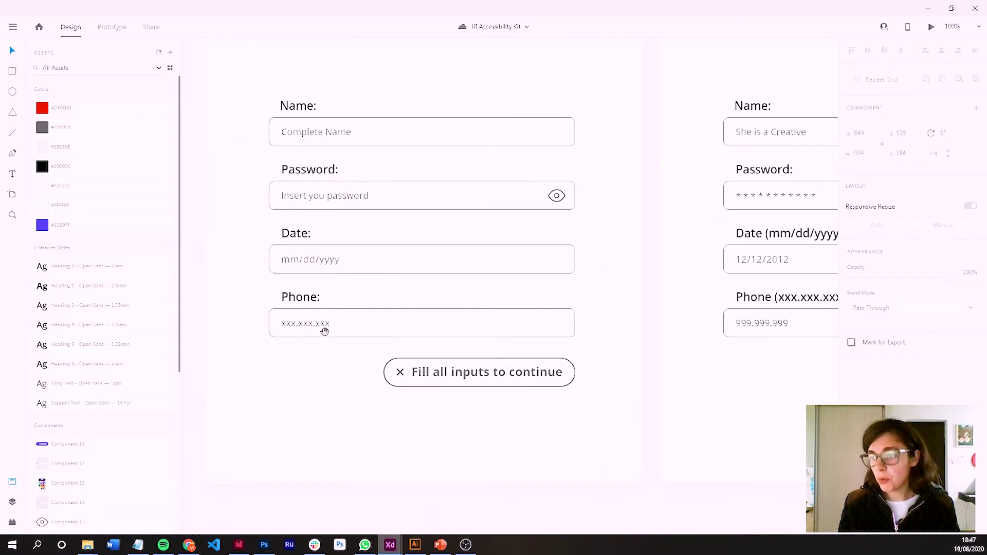
left_click(398, 284)
left_click(931, 27)
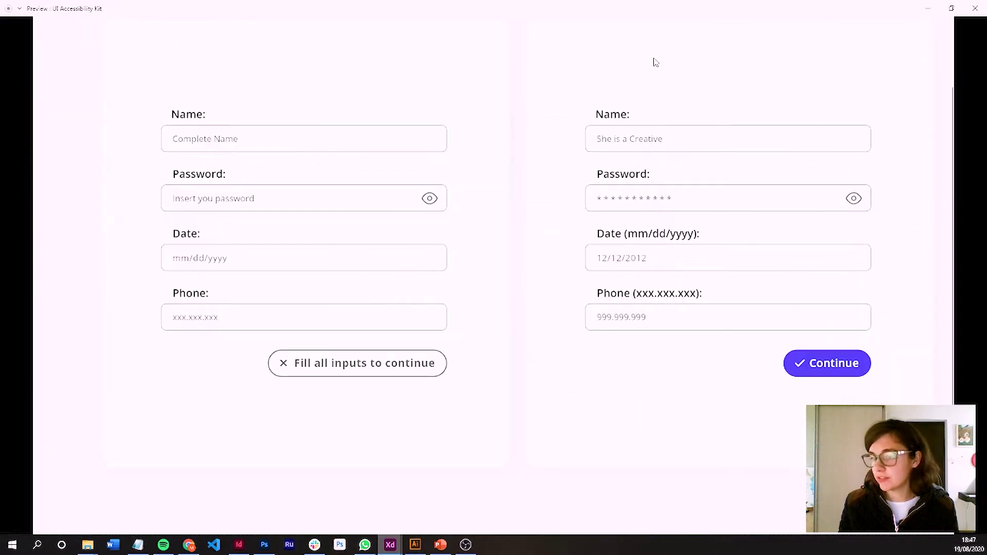
- Focus the Name and Date fields in the preview to check their hints, then reset
scroll(437, 303, "down", 1)
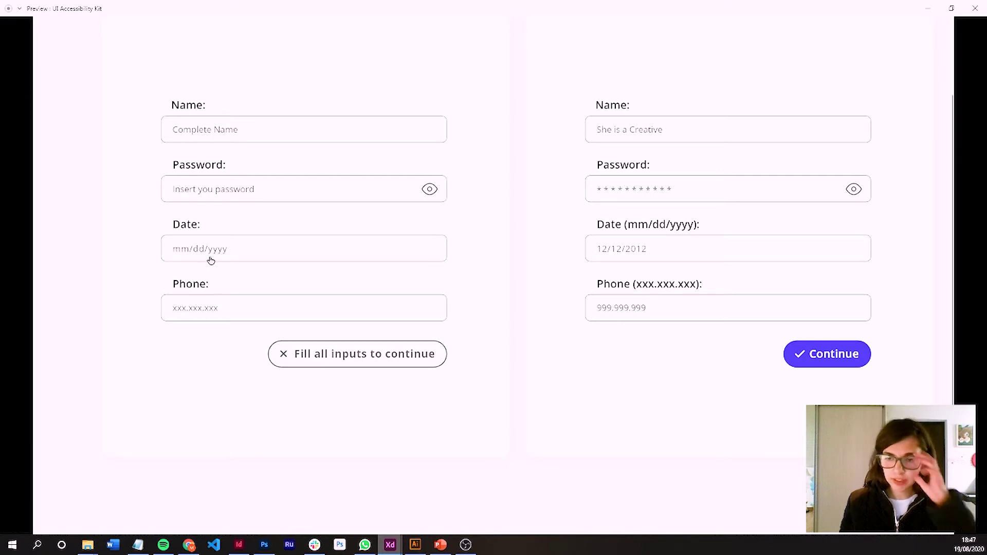
left_click(184, 133)
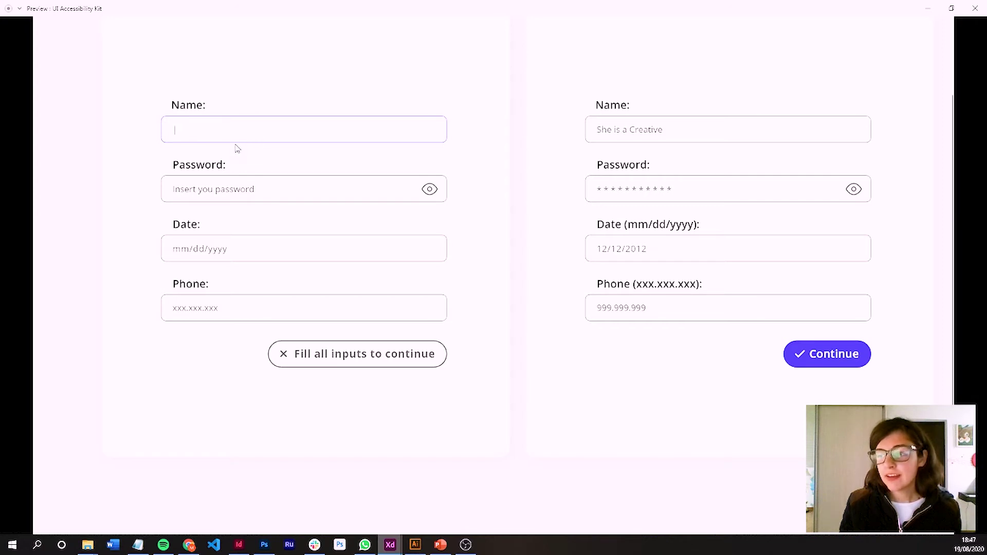
left_click(175, 254)
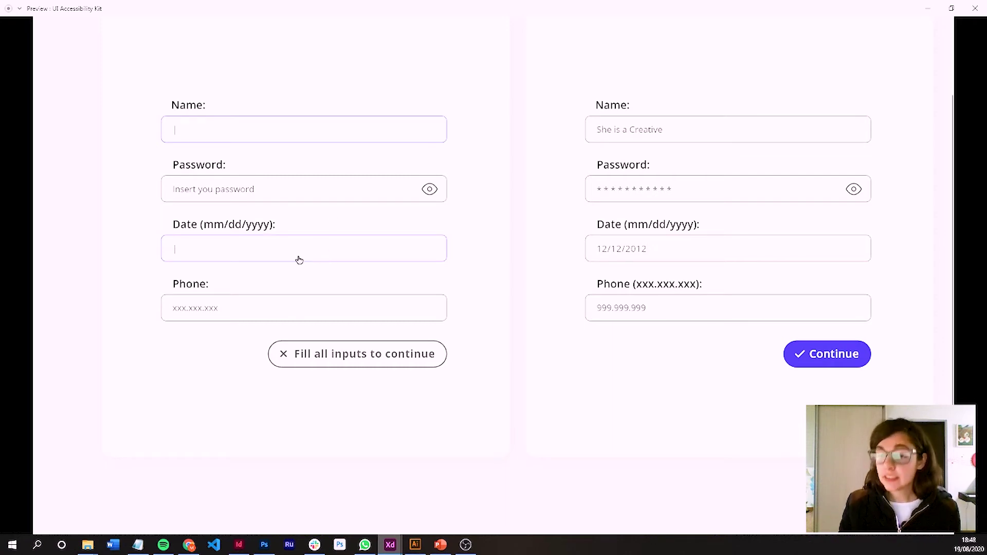
left_click(189, 252)
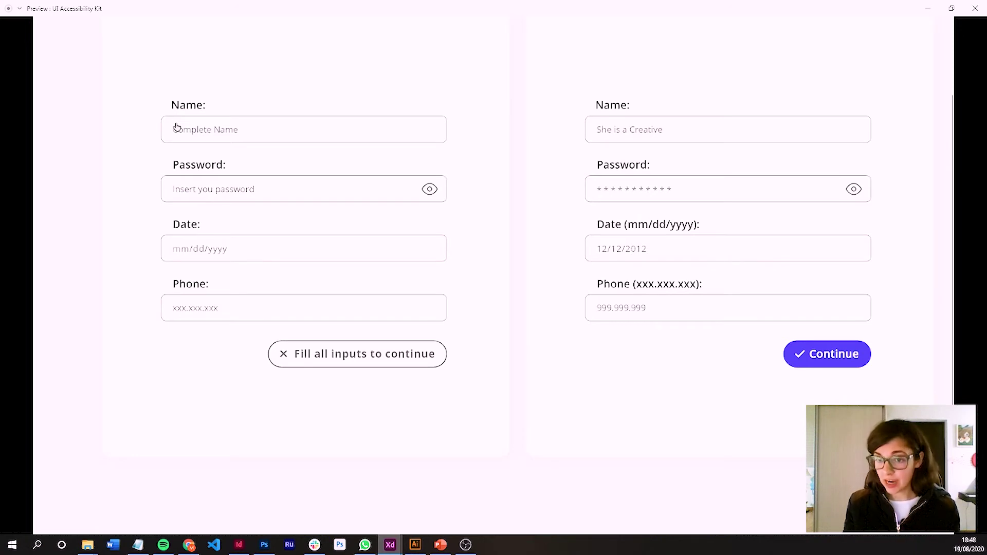
- Set the empty form's Name input component to its Error state and preview again
left_click(928, 8)
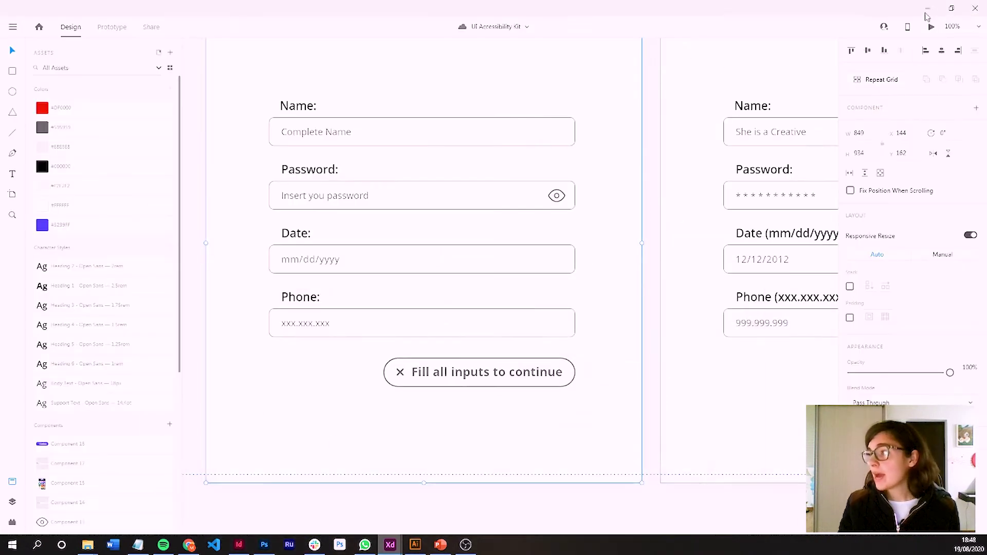
left_click(319, 112)
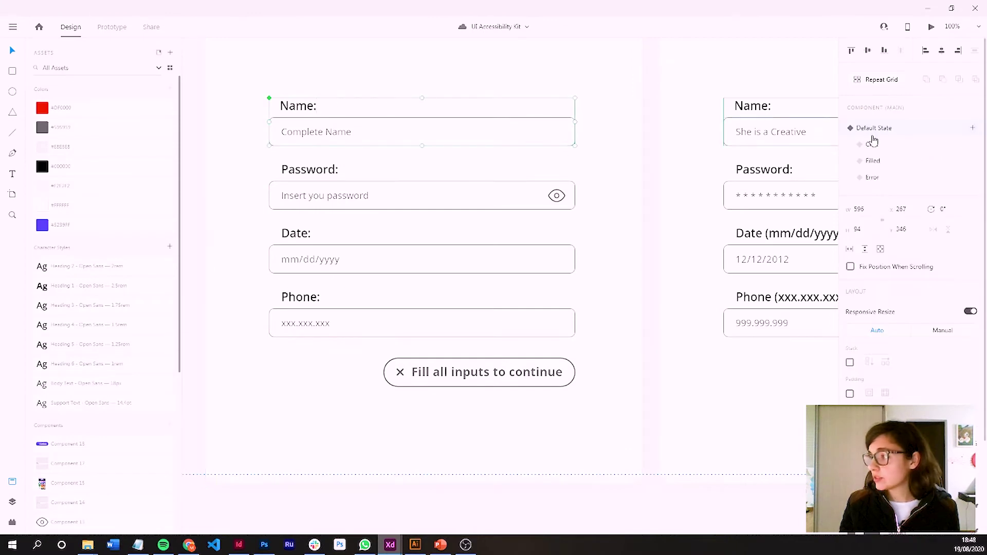
left_click(872, 177)
left_click(932, 26)
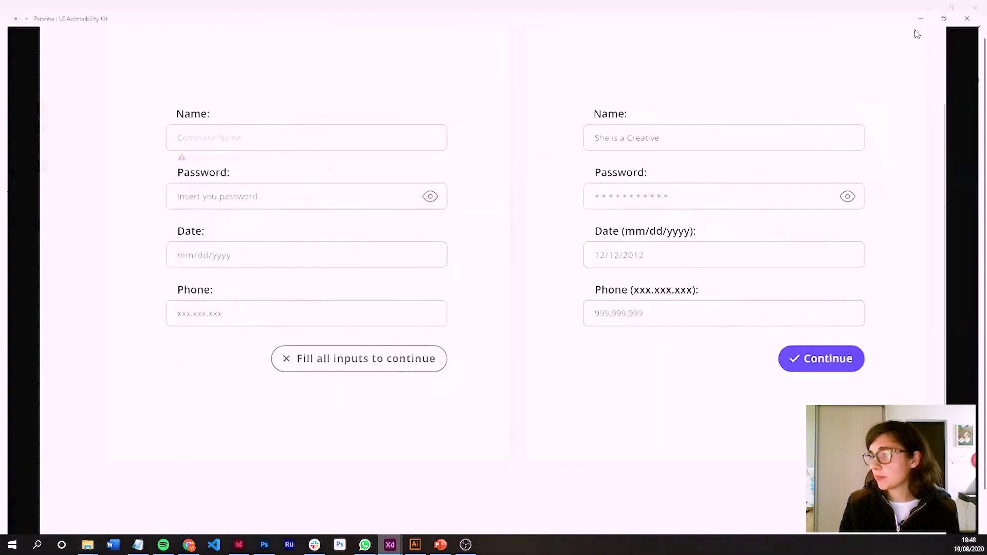